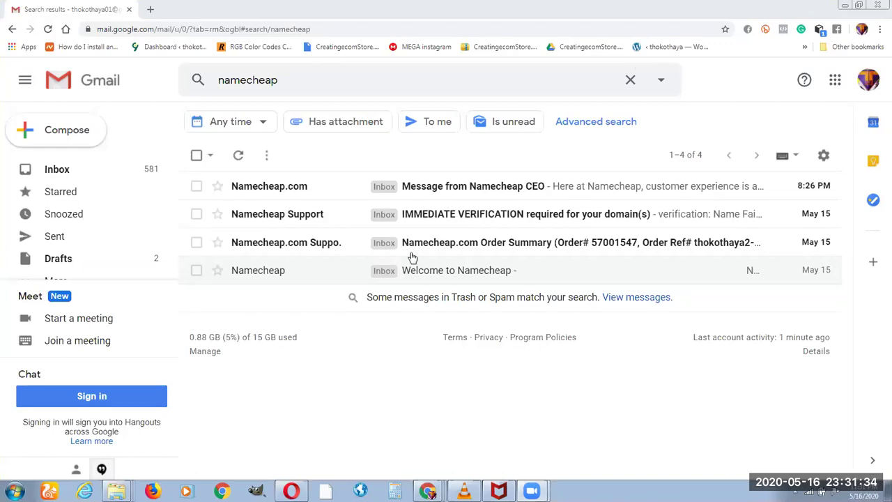
Open the Welcome to Namecheap email and follow its Sign In link to Namecheap's login page.
left_click(450, 274)
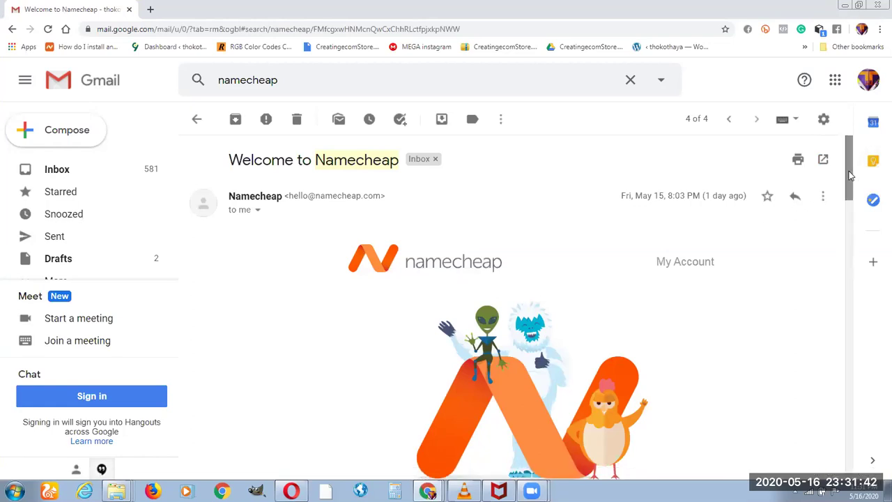
left_click_drag(849, 176, 861, 232)
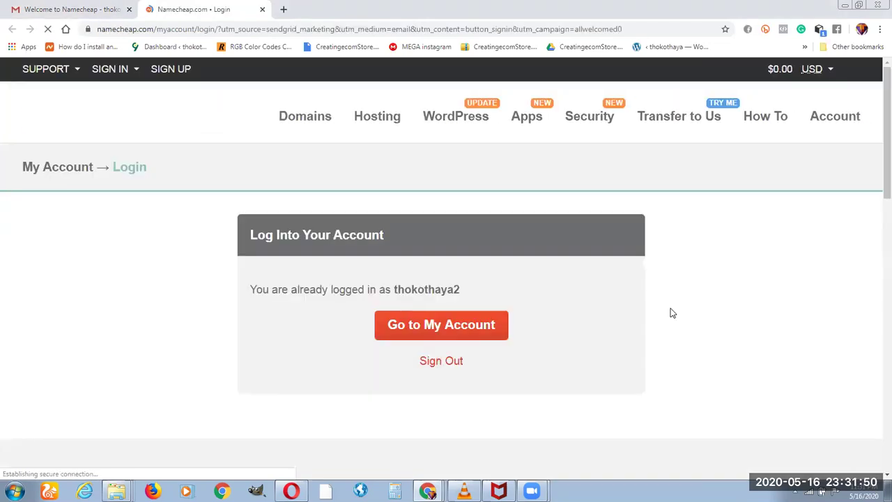
Show Namecheap's Domain List filtered to All Products and scroll down to the hosting entry.
left_click(489, 333)
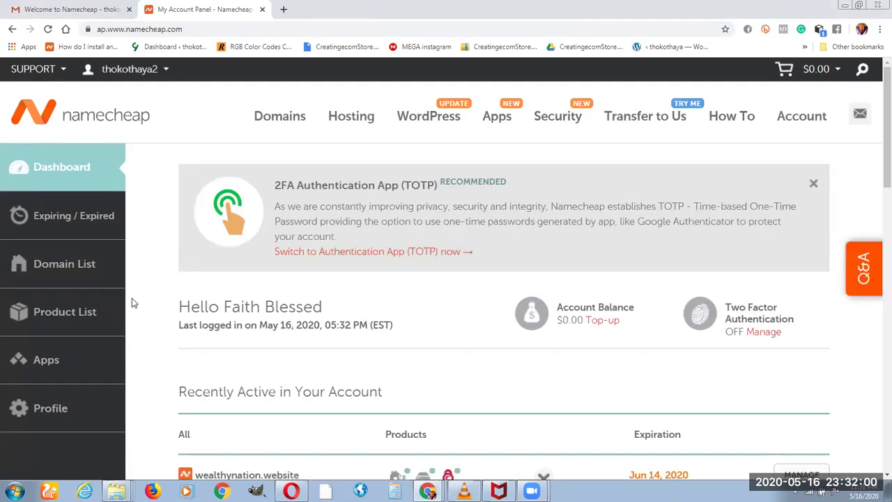
left_click(66, 268)
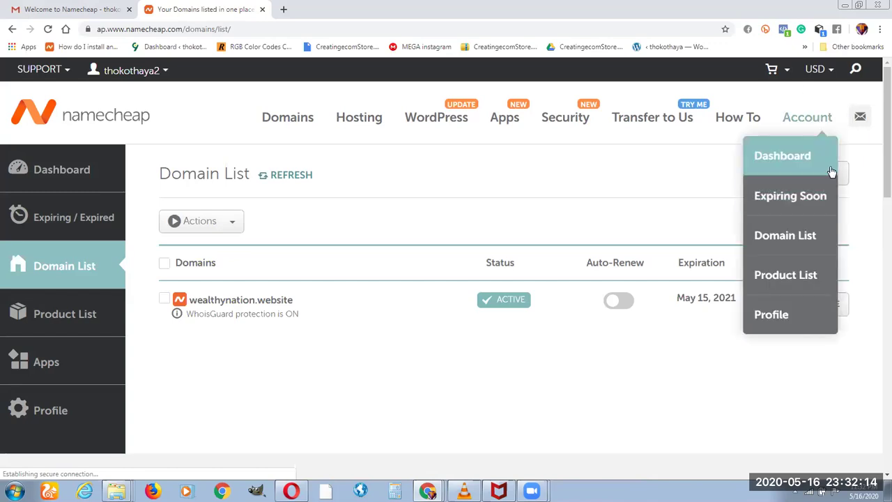
left_click(831, 175)
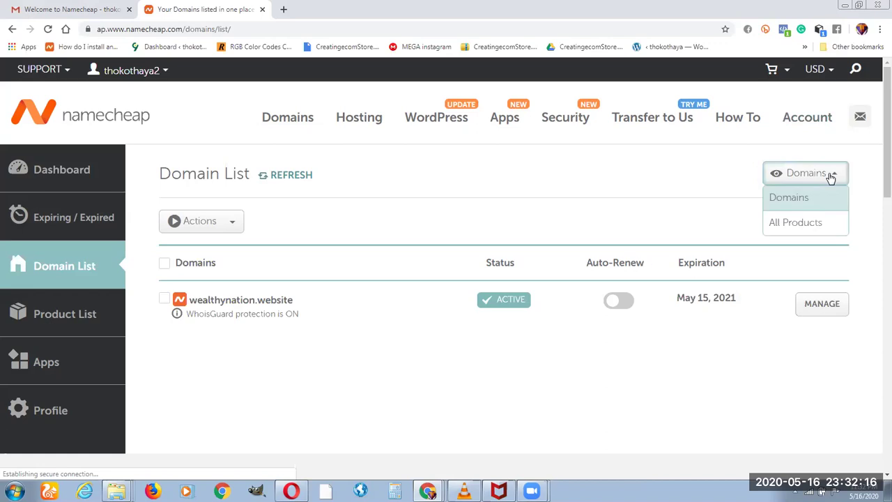
left_click(810, 226)
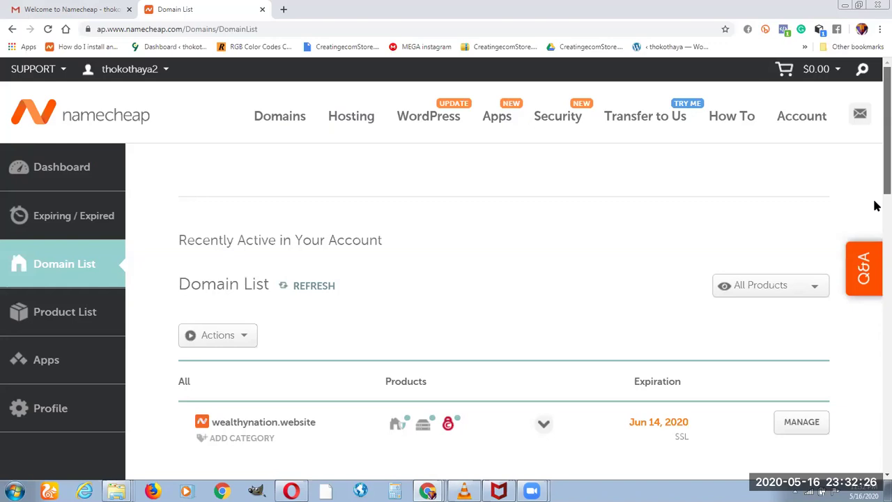
scroll(876, 206, "down", 3)
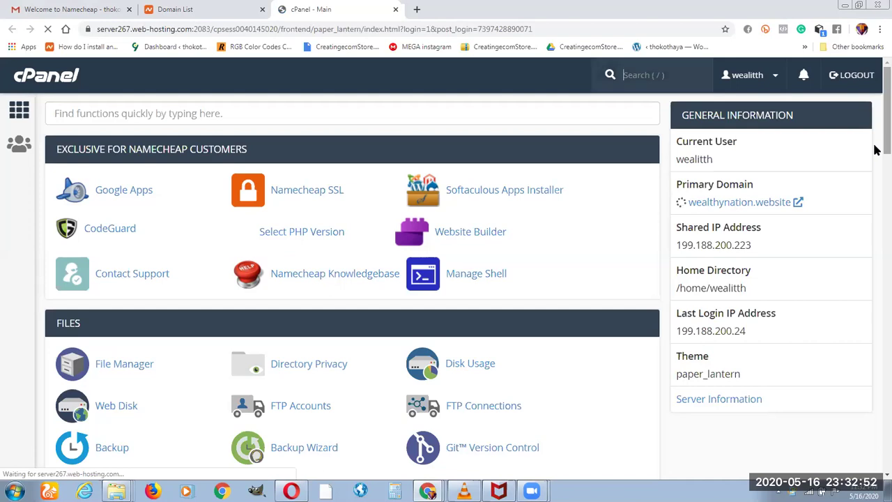
Scroll the cPanel home page to Softaculous Apps Installer and choose the WordPress script.
scroll(876, 169, "down", 4)
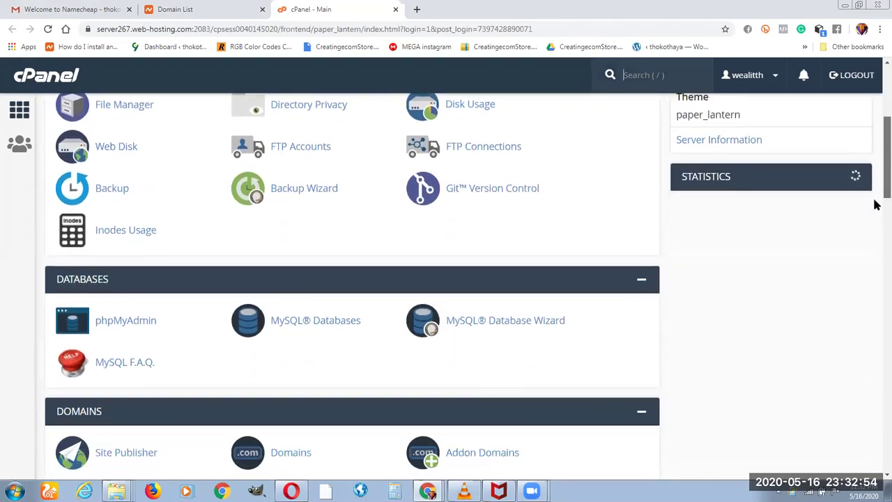
scroll(876, 209, "down", 2)
scroll(876, 244, "down", 2)
scroll(876, 279, "down", 5)
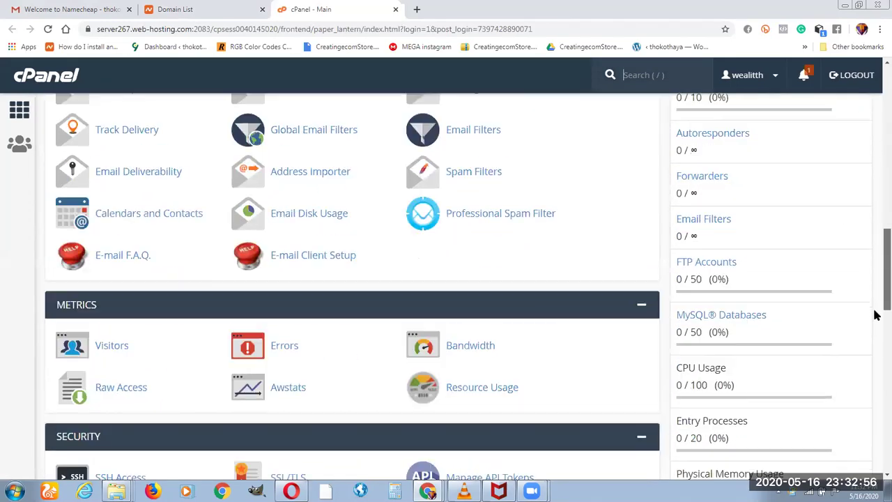
scroll(876, 334, "down", 3)
scroll(875, 355, "down", 1)
scroll(875, 370, "down", 1)
scroll(875, 390, "down", 1)
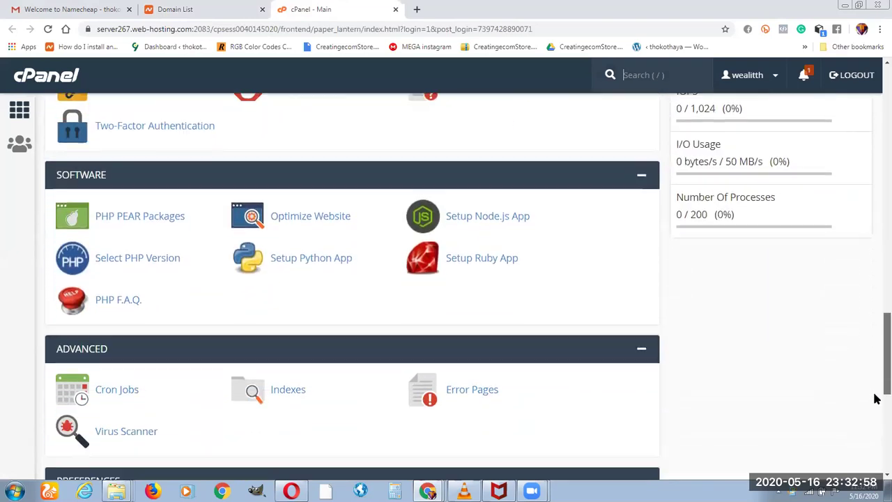
scroll(876, 408, "down", 2)
scroll(876, 427, "down", 2)
scroll(876, 452, "down", 1)
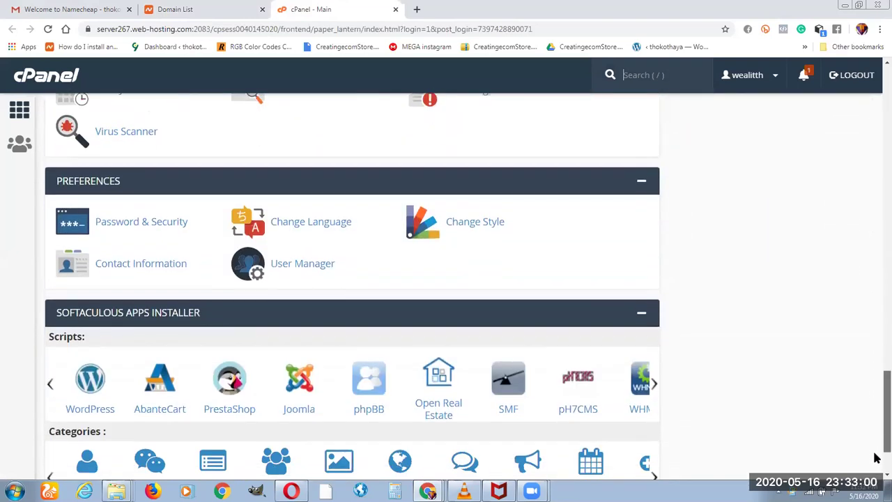
left_click_drag(876, 458, 876, 136)
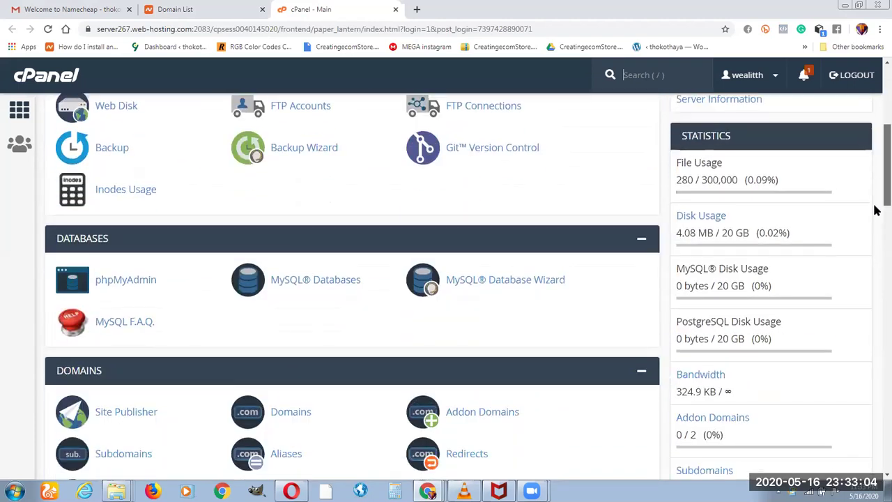
left_click_drag(876, 136, 876, 476)
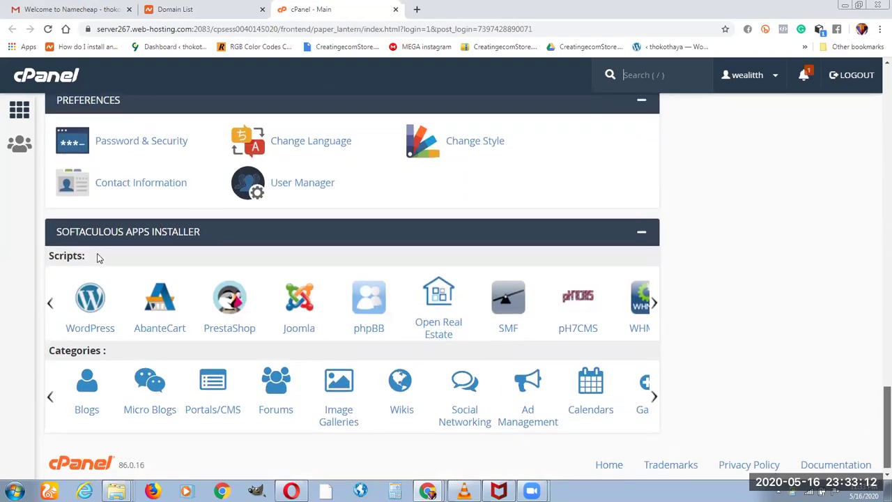
left_click(94, 315)
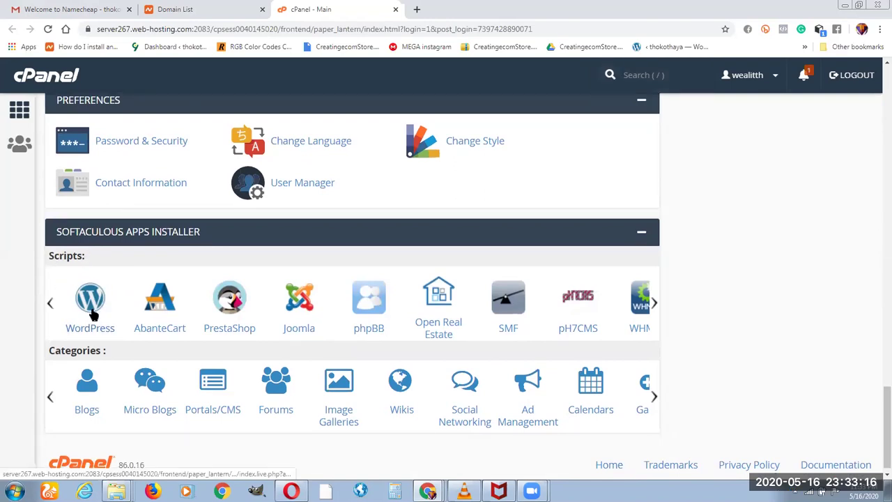
Review the WordPress 5.4.1 overview, version details and space requirements in Softaculous.
left_click(94, 315)
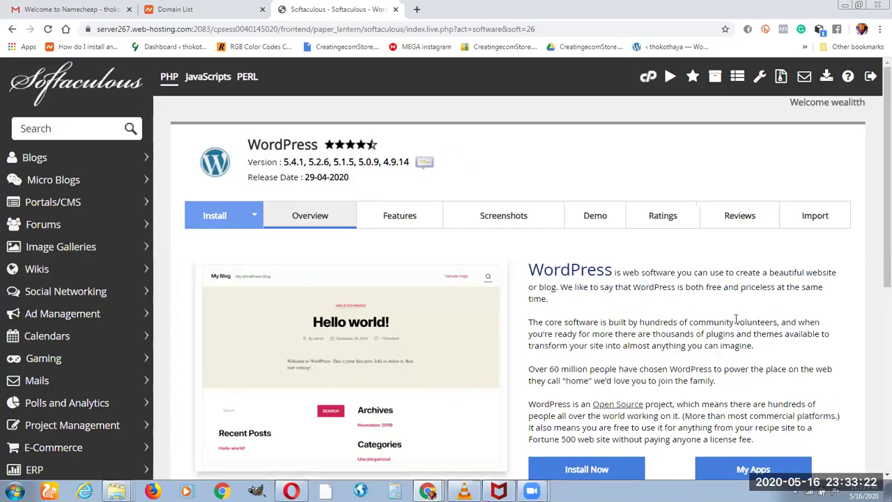
scroll(877, 237, "down", 2)
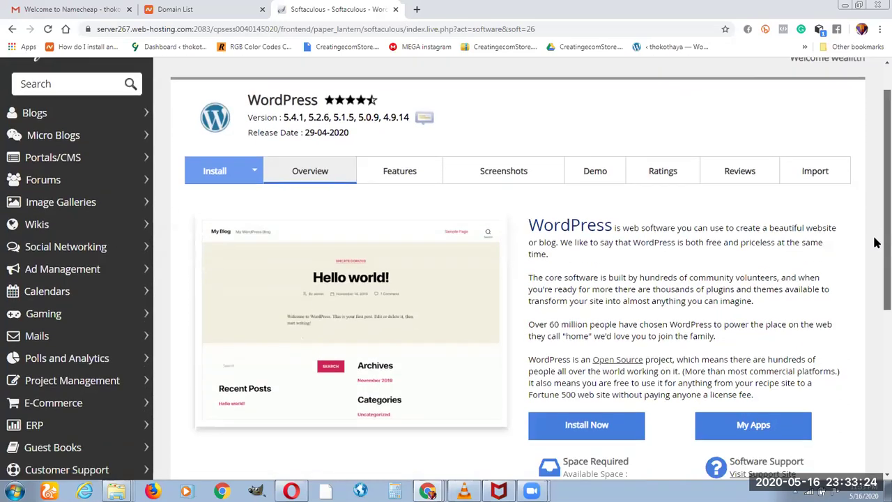
scroll(875, 306, "down", 3)
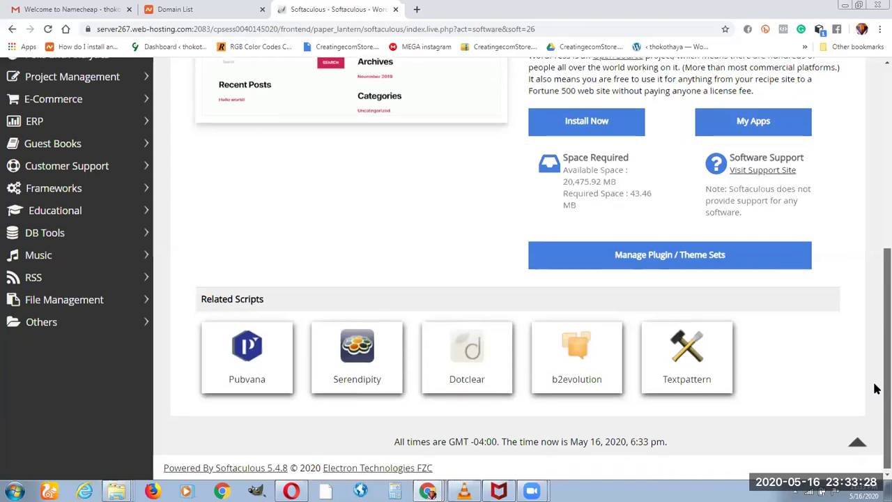
scroll(875, 376, "up", 1)
scroll(876, 359, "up", 1)
scroll(875, 335, "up", 1)
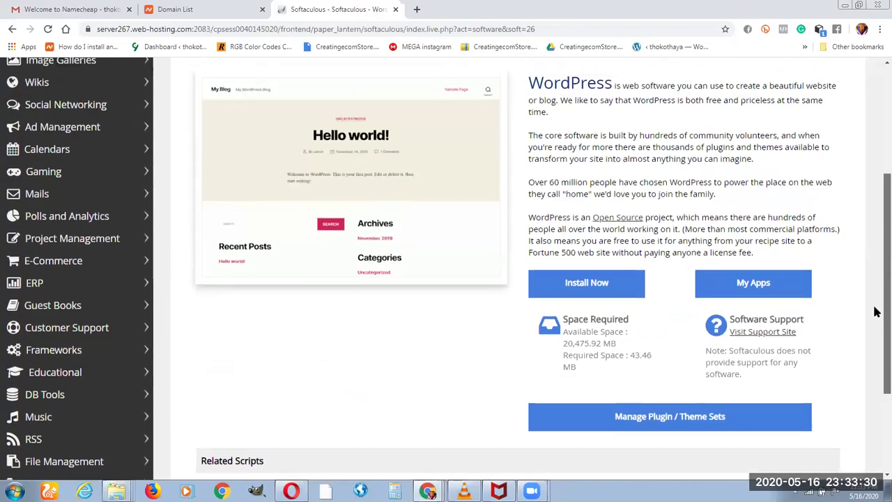
scroll(875, 278, "up", 2)
scroll(875, 279, "down", 2)
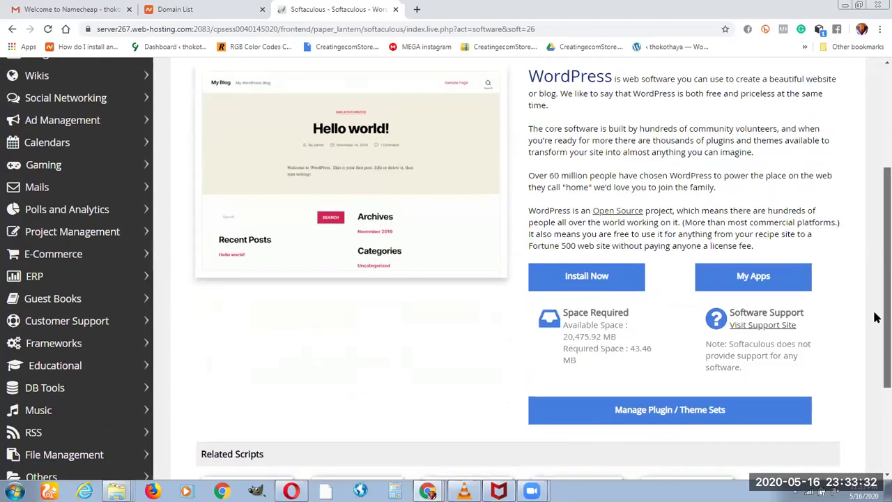
scroll(875, 335, "down", 1)
scroll(875, 411, "down", 1)
scroll(876, 382, "up", 1)
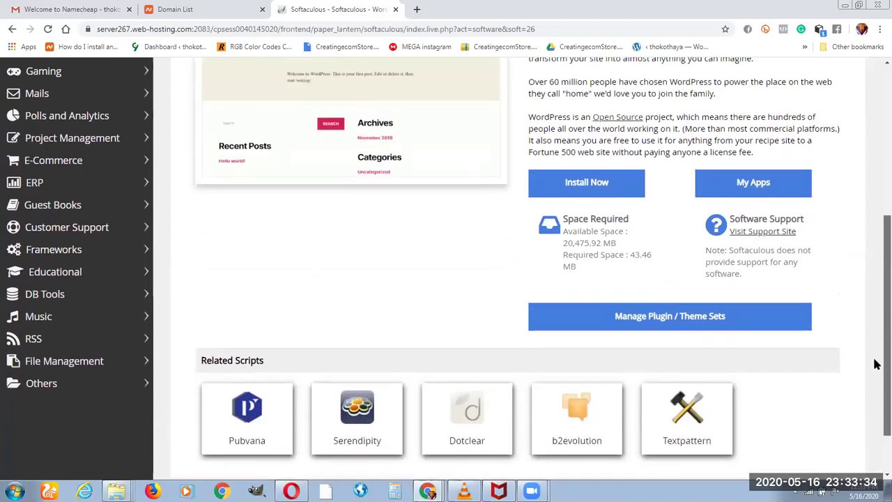
Start a new install with Site Name 'Wealthynation' and Site Description 'Wealthynation Blog'.
left_click(585, 184)
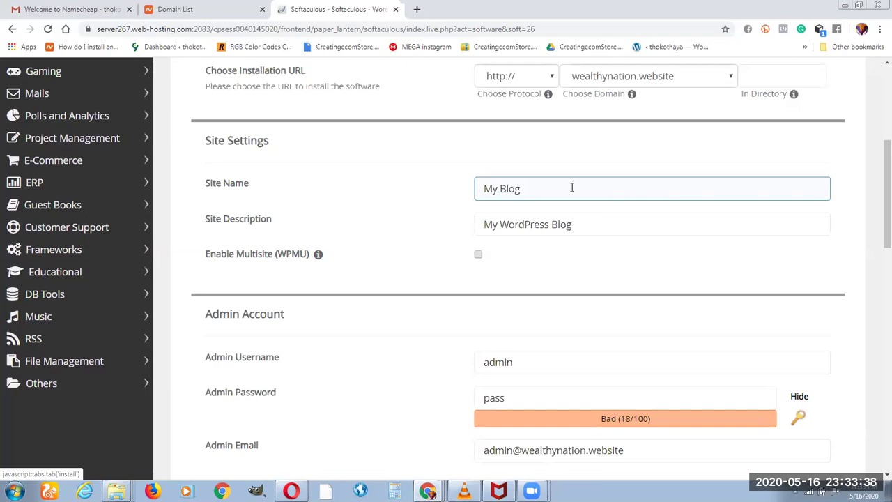
left_click_drag(533, 189, 467, 191)
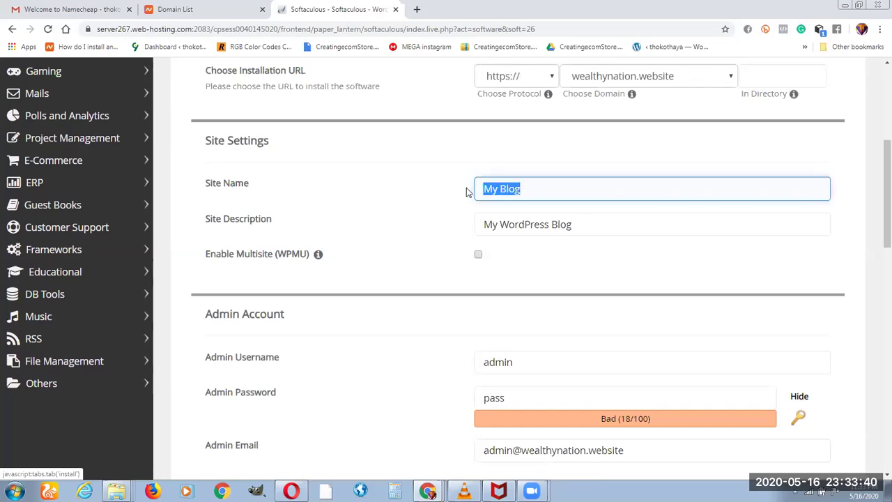
type("W")
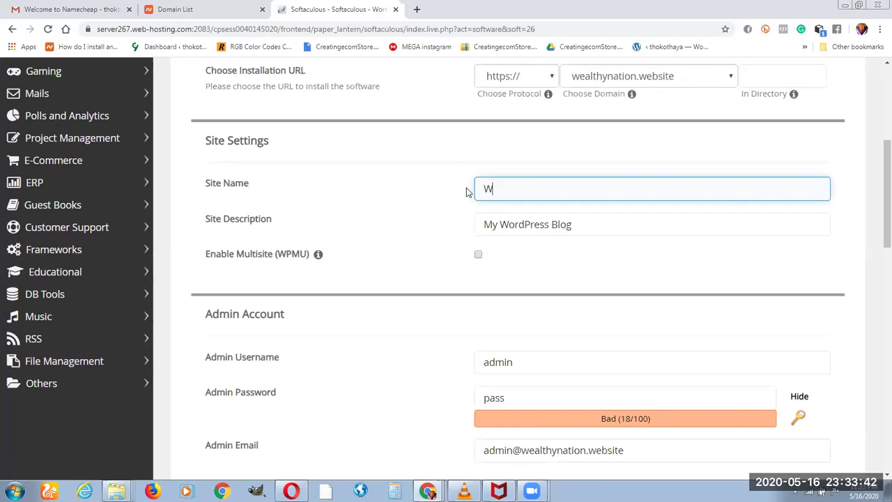
type("ealthy")
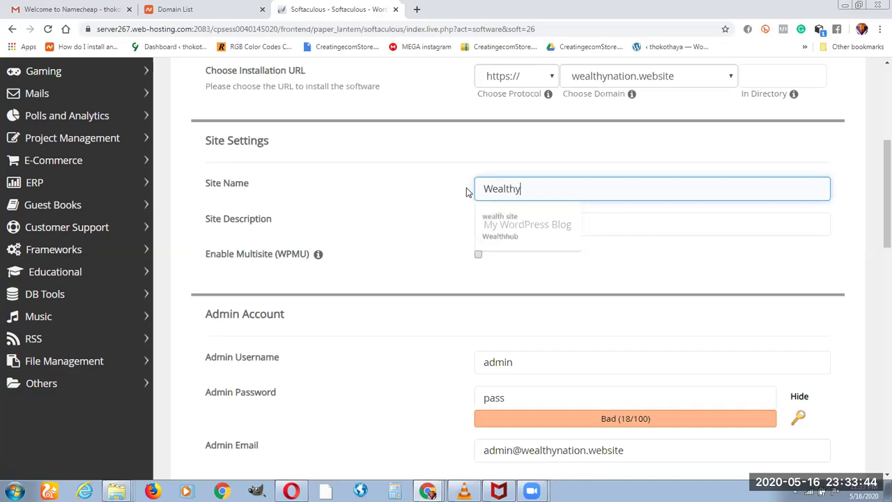
type("nation")
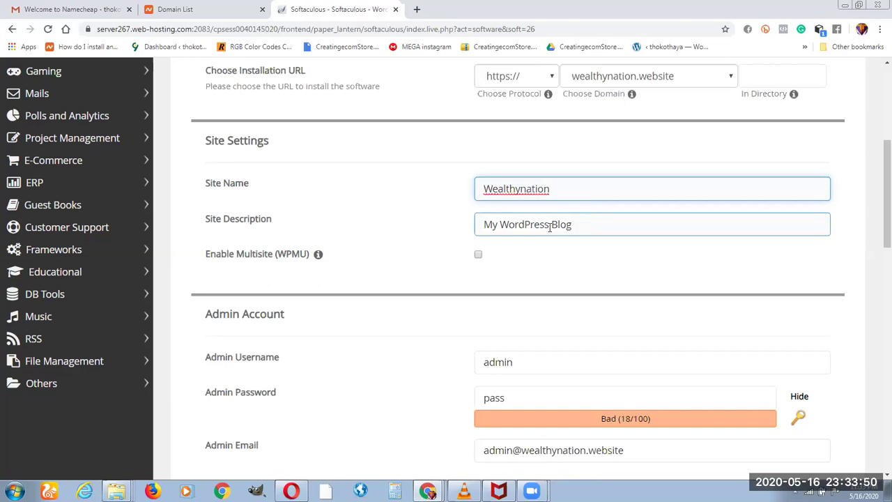
left_click_drag(550, 225, 476, 222)
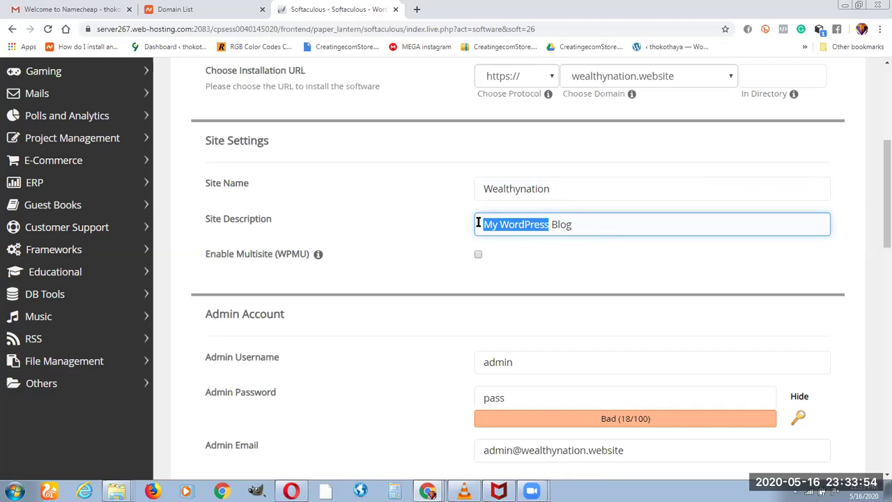
type("Wealty")
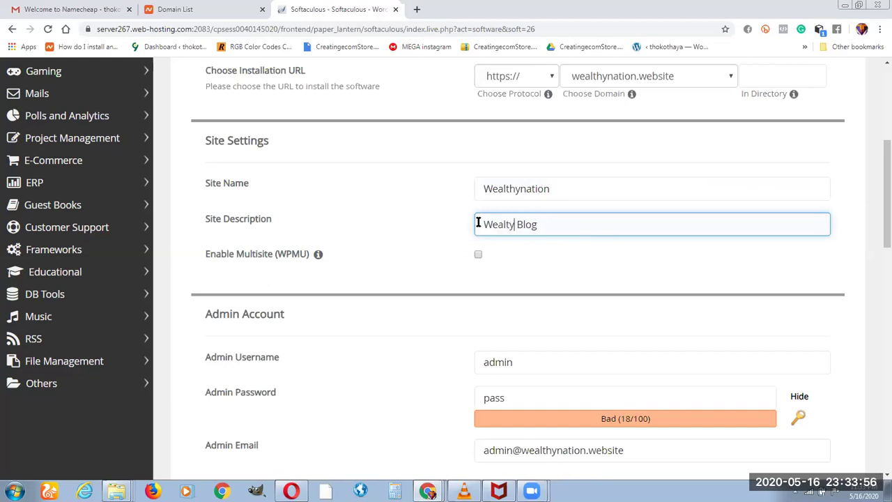
key("BackSpace")
type("hyna")
type("tion")
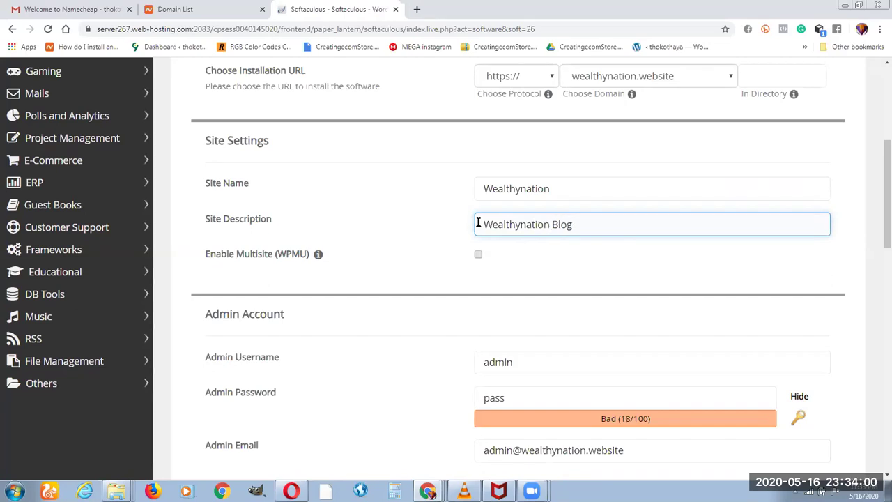
Change the Admin Username field from 'admin' to 'Wealthynation'.
left_click(498, 360)
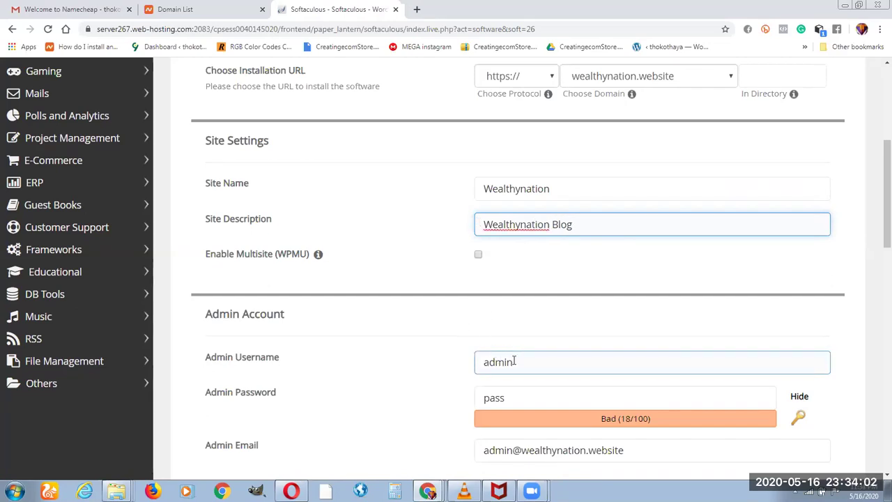
left_click_drag(522, 361, 477, 362)
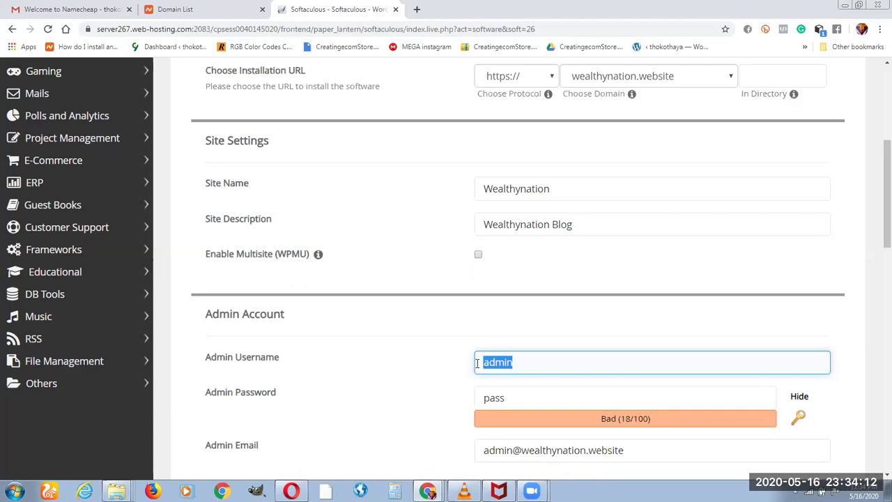
type("W")
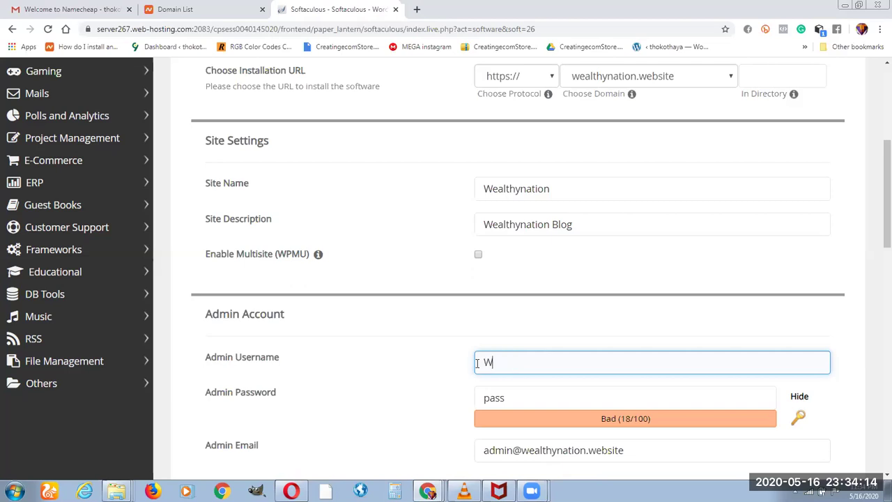
type("eal")
type("thynat")
type("ion")
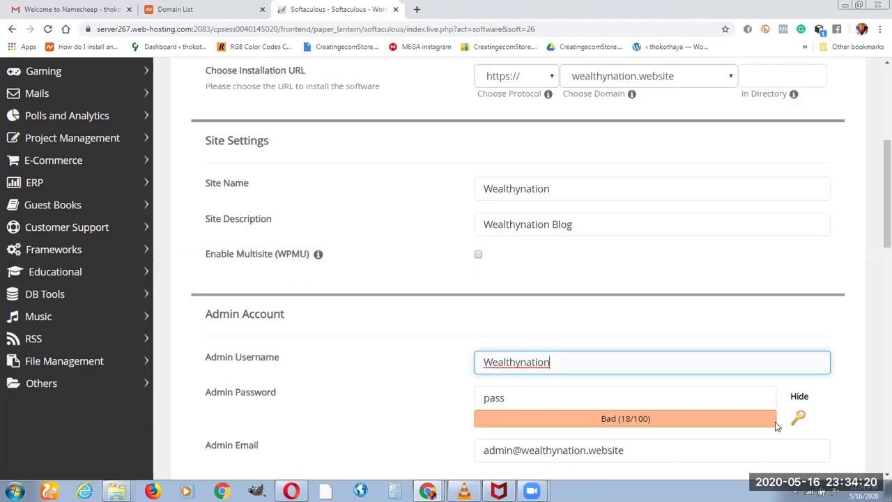
scroll(875, 237, "down", 2)
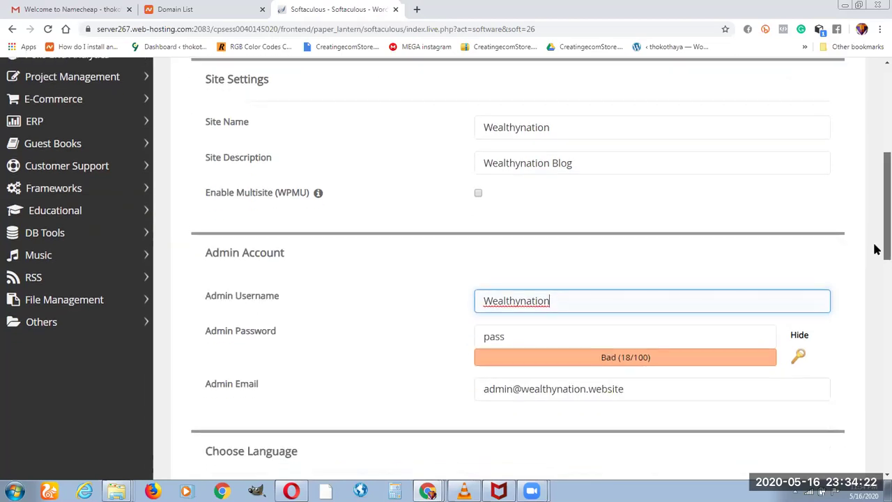
Clear the placeholder admin password and type a new, stronger admin password.
left_click(521, 247)
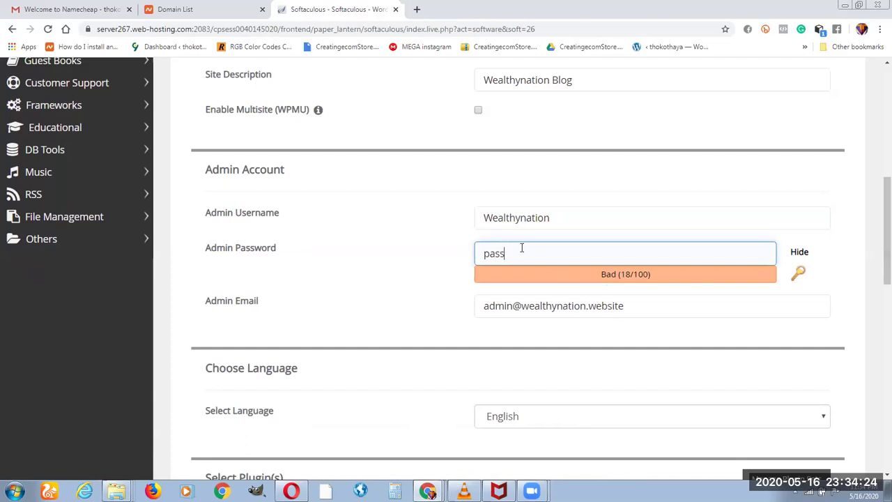
double_click(500, 252)
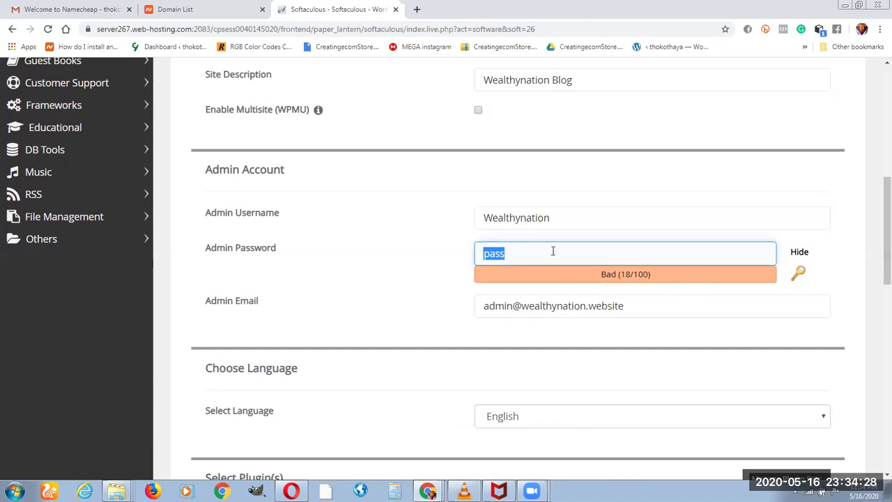
key("BackSpace")
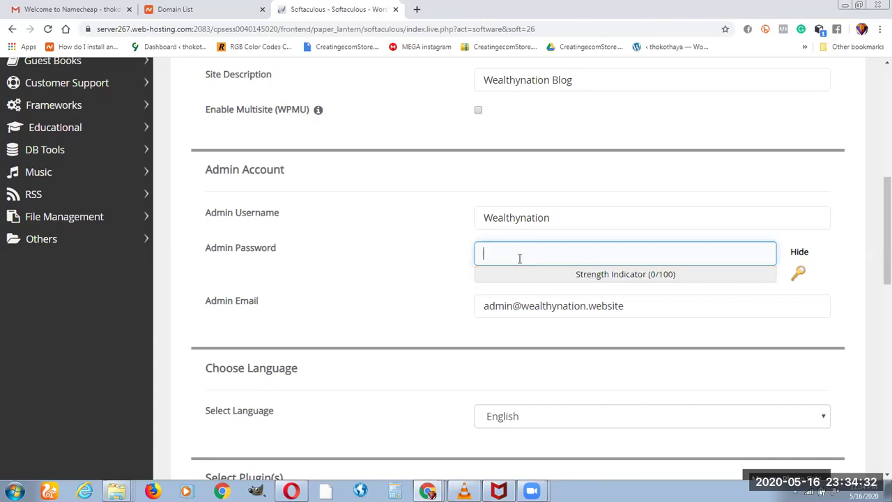
left_click(517, 256)
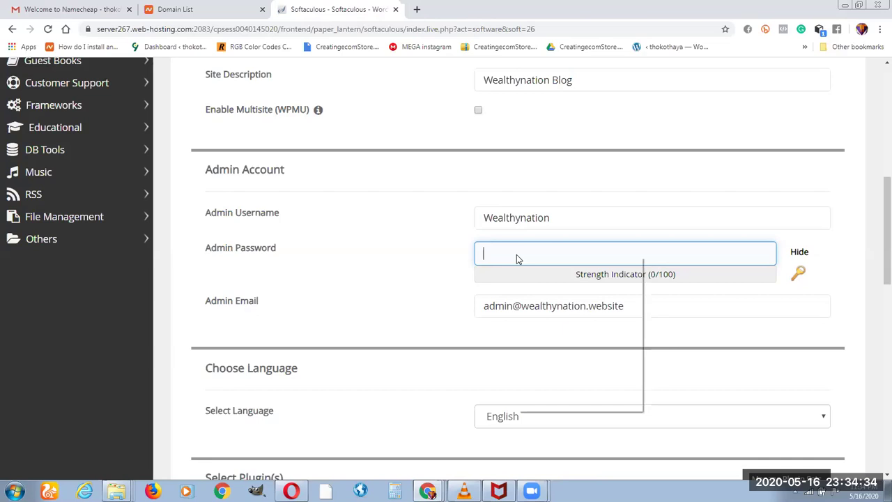
left_click(500, 253)
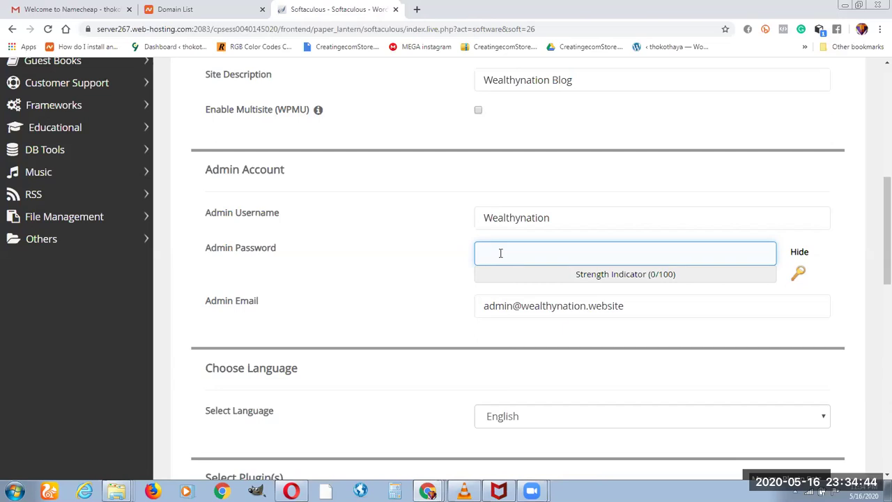
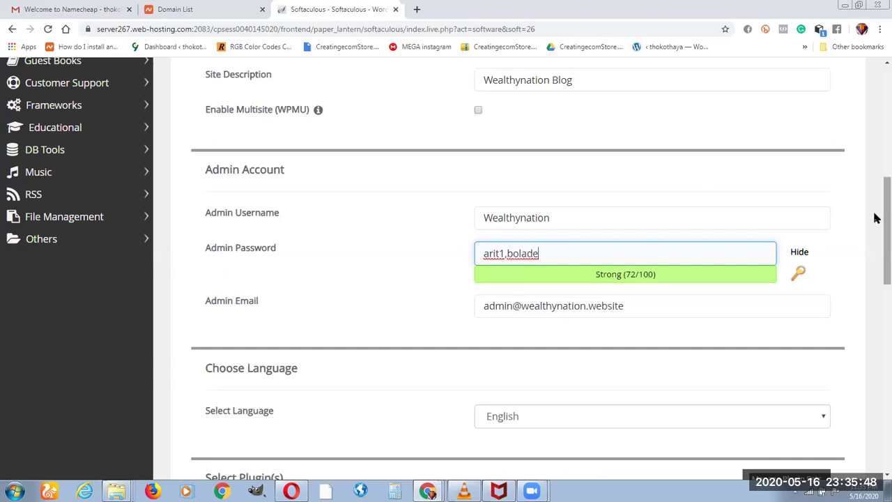
left_click_drag(875, 218, 876, 309)
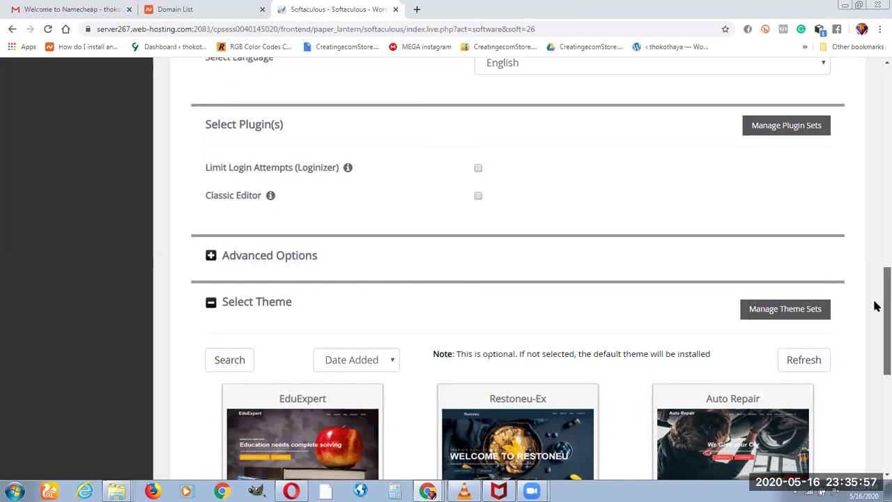
Pick the Auto Repair theme card from the available themes.
left_click_drag(876, 307, 876, 360)
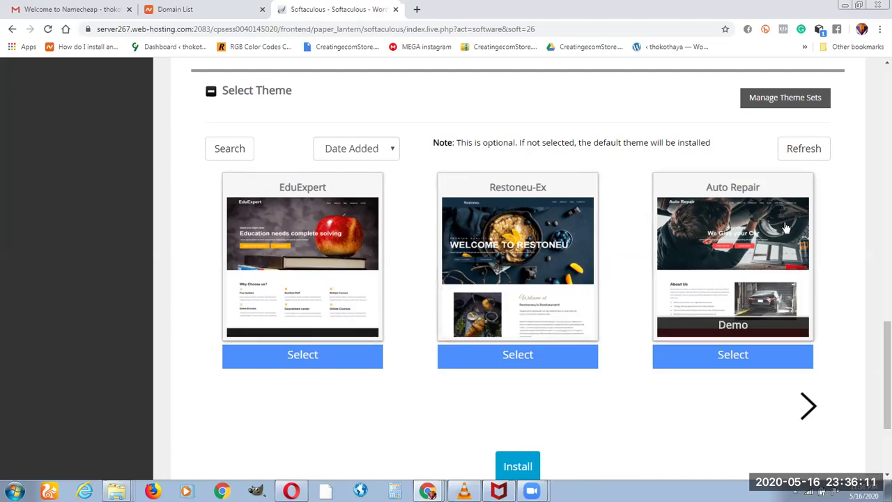
mouse_move(732, 443)
left_click(742, 245)
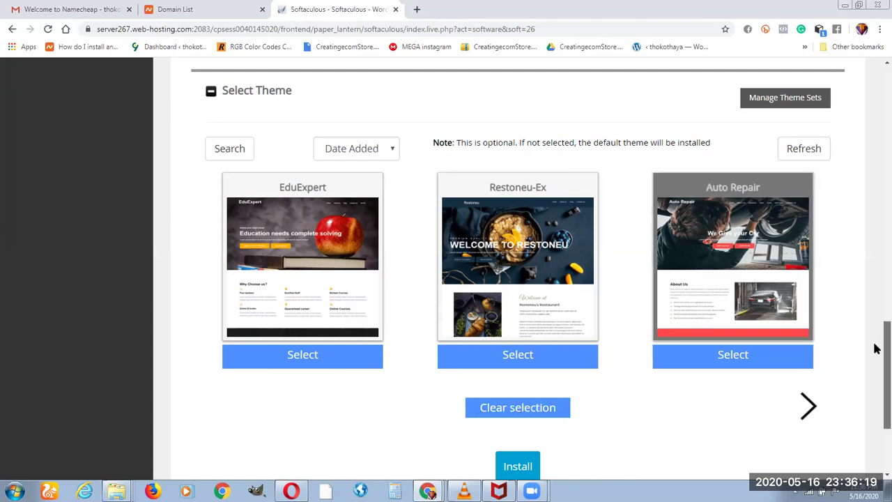
scroll(876, 363, "down", 3)
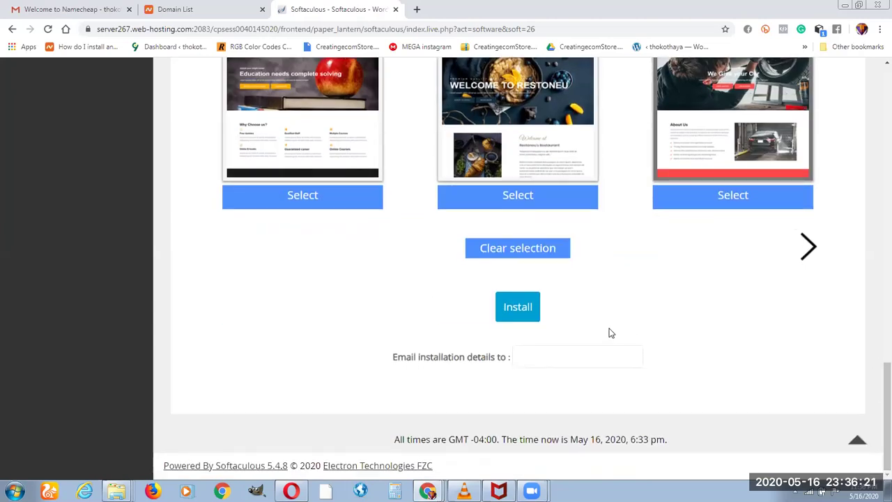
Fill the installation-details email field with the saved Gmail address suggestion, then correct it.
left_click(584, 347)
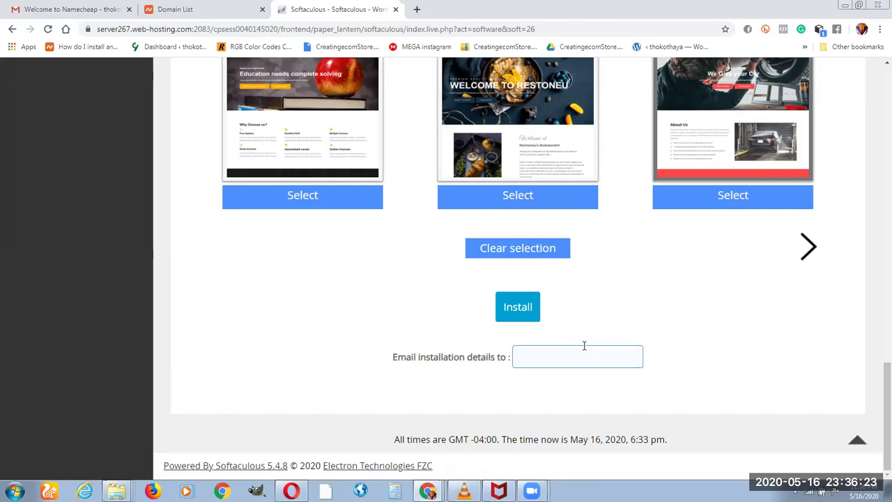
left_click(536, 360)
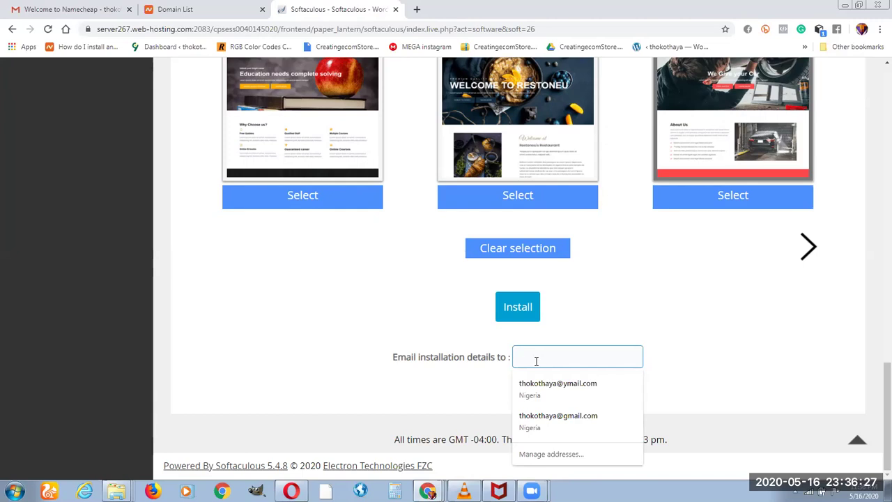
left_click(551, 416)
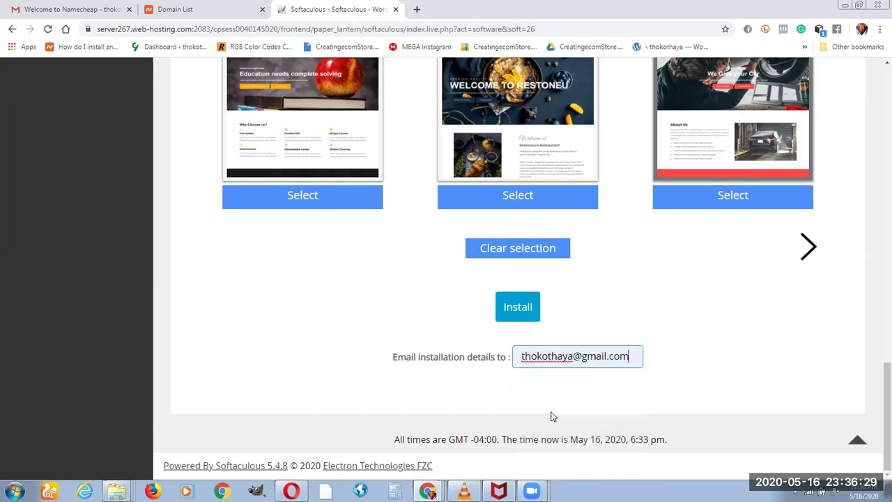
left_click(569, 358)
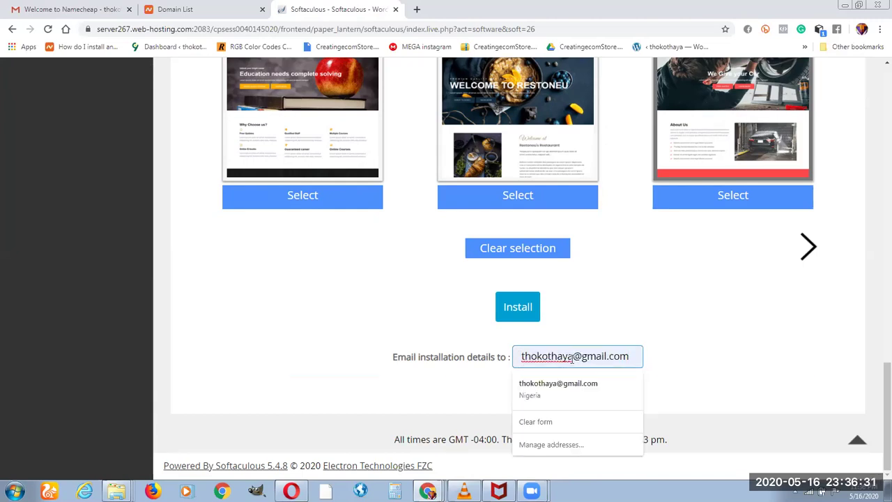
type("01")
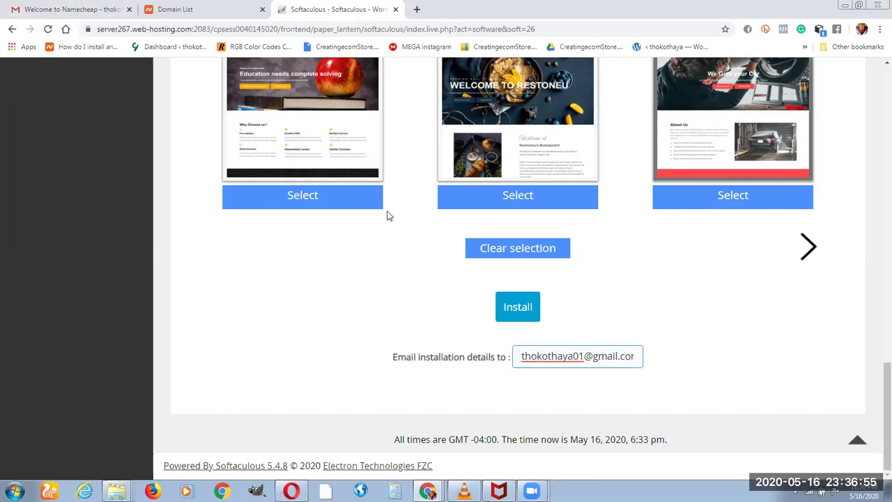
Run the WordPress install and review the Congratulations page with the site and admin URLs.
left_click(517, 308)
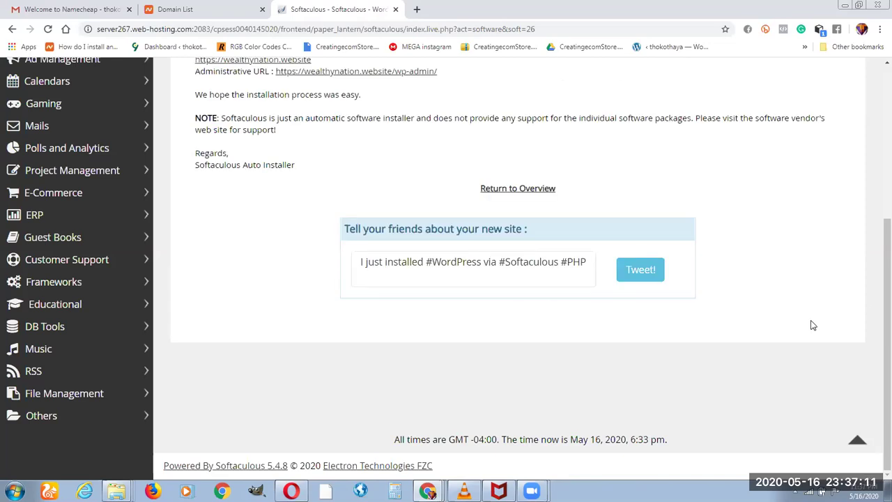
left_click_drag(877, 291, 876, 177)
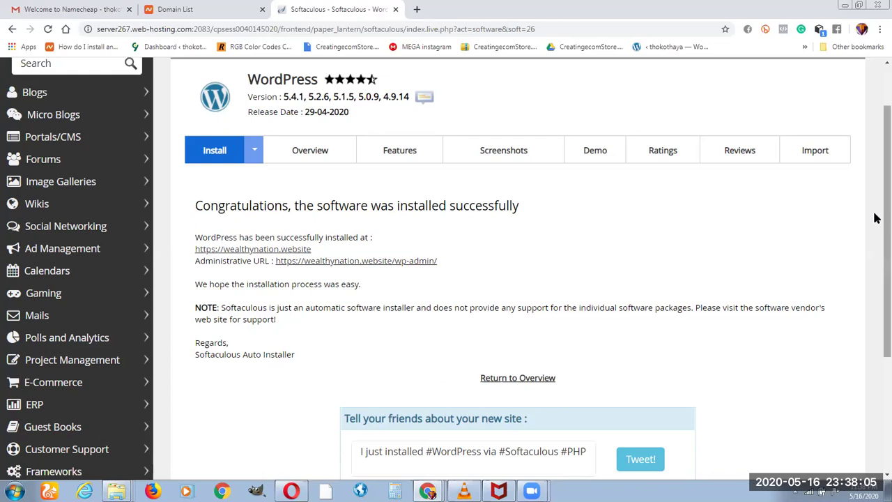
scroll(876, 230, "down", 1)
scroll(876, 271, "down", 1)
scroll(876, 282, "down", 1)
scroll(876, 306, "down", 1)
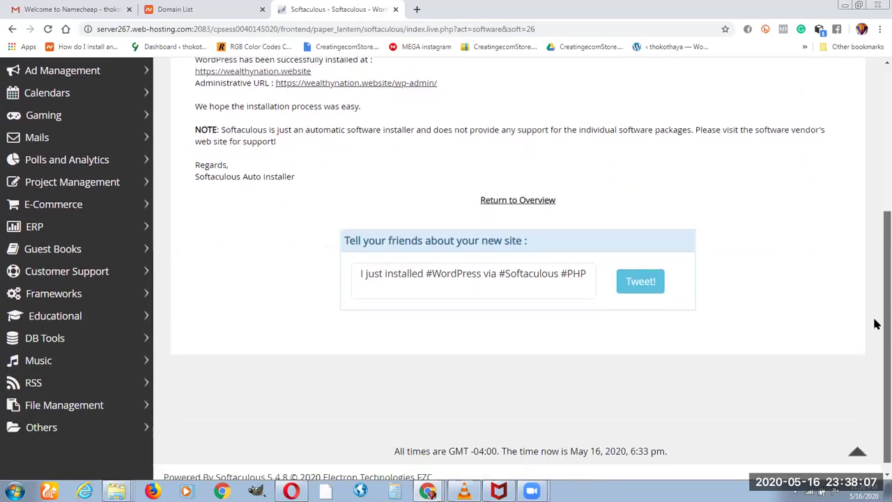
scroll(875, 327, "down", 1)
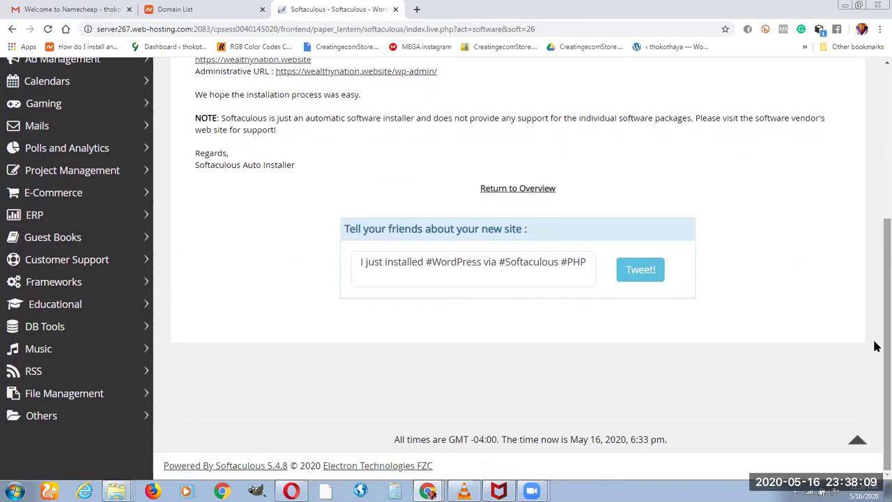